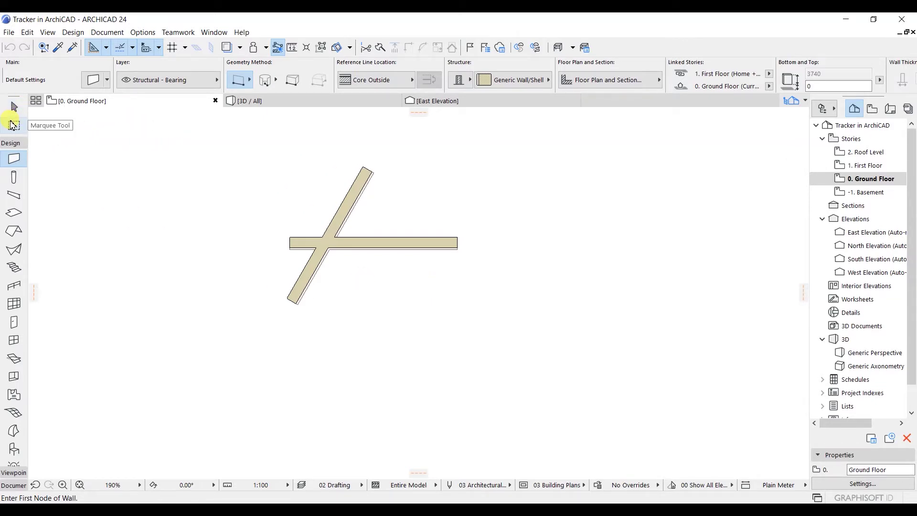
# Use the Marquee Tool to enclose both crossing walls in a rectangular marquee area
pyautogui.click(13, 124)
pyautogui.click(245, 157)
pyautogui.click(496, 325)
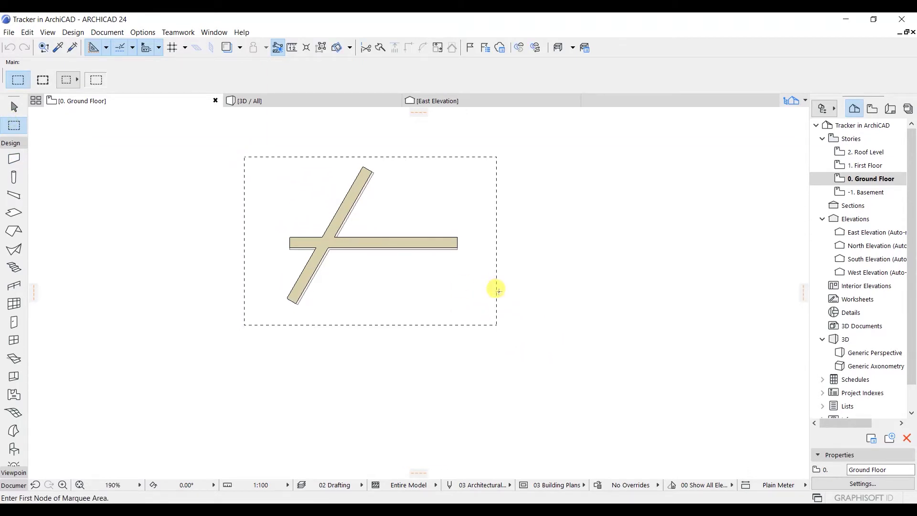
# Delete both walls inside the marquee, then clear the marquee with the Arrow Tool active
pyautogui.press('Delete')
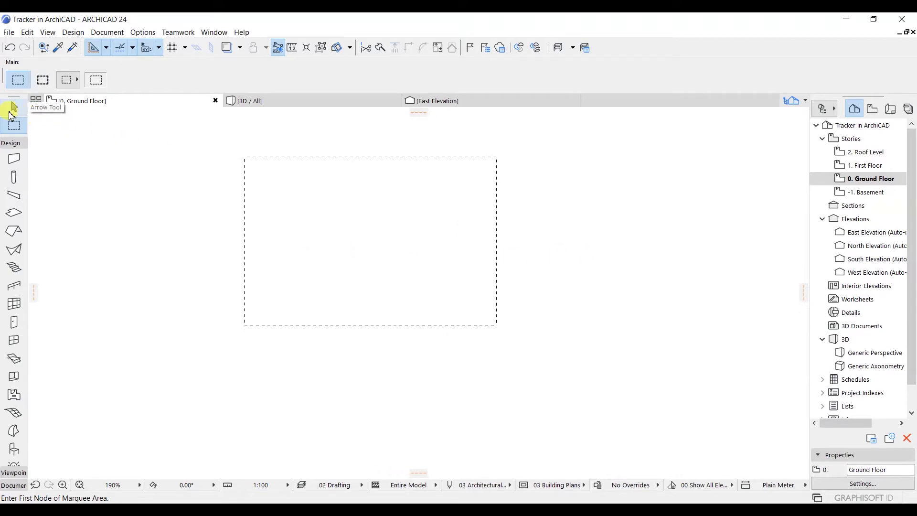
pyautogui.click(11, 113)
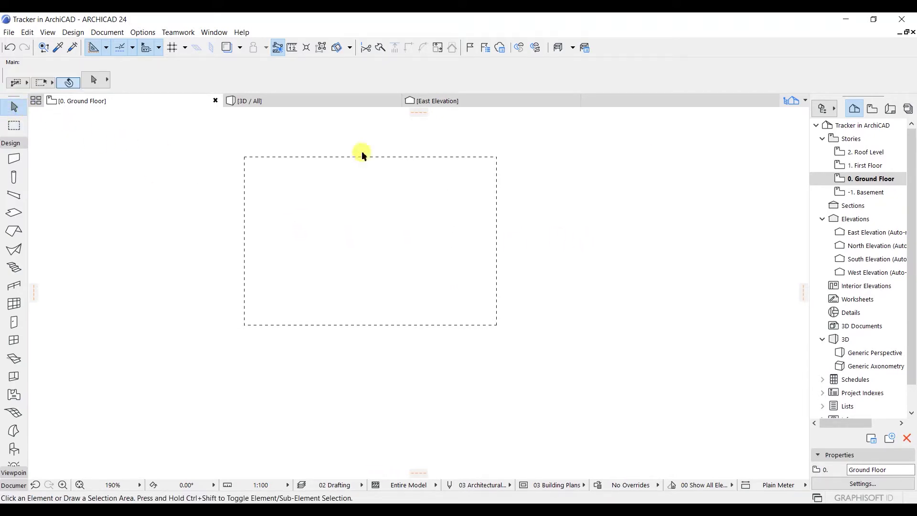
pyautogui.press('Escape')
# Draw one horizontal wall across the plan, cancelling the accidental second wall
pyautogui.click(14, 162)
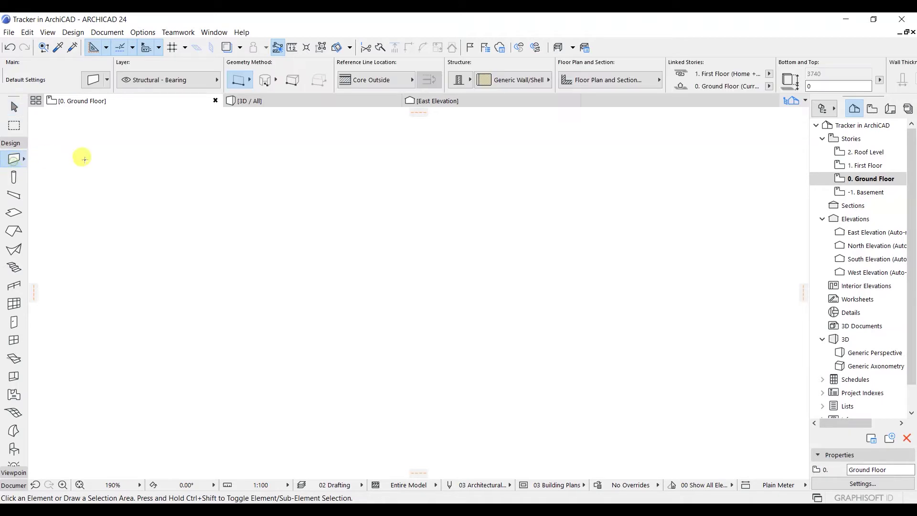
pyautogui.click(212, 260)
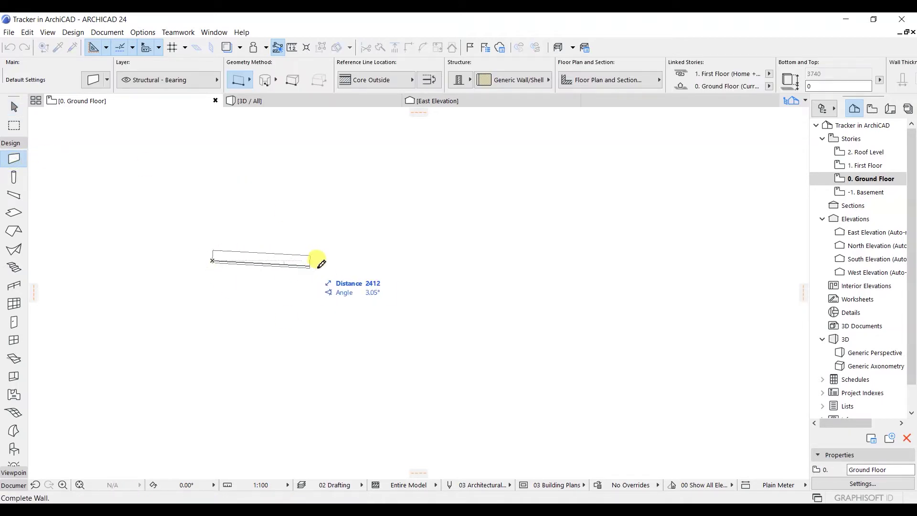
pyautogui.click(380, 260)
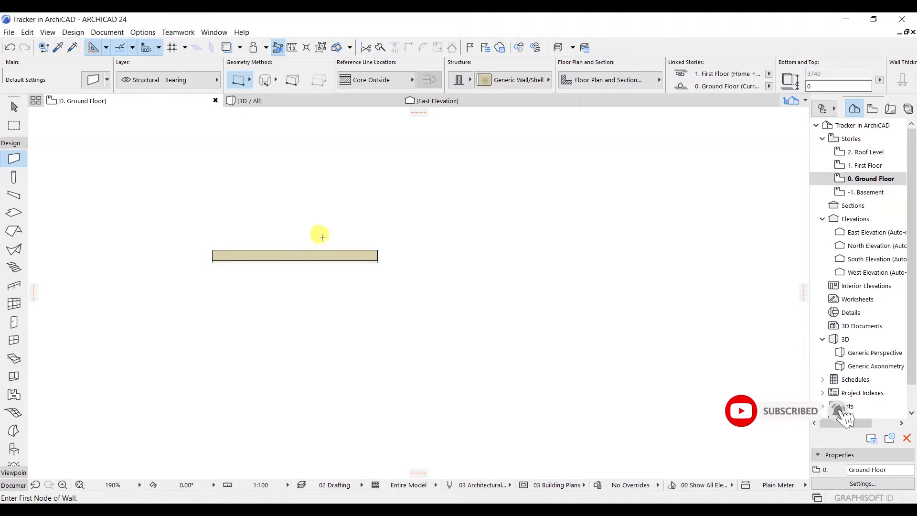
pyautogui.click(314, 260)
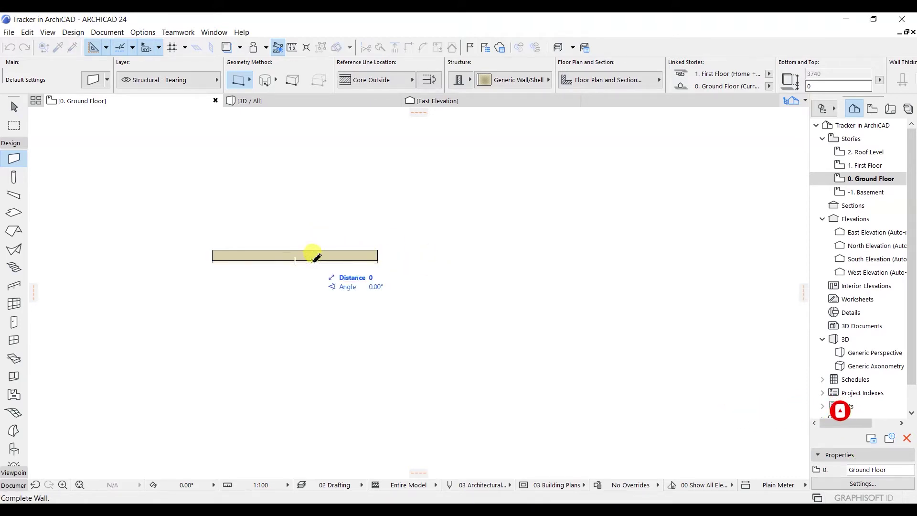
pyautogui.press('Escape')
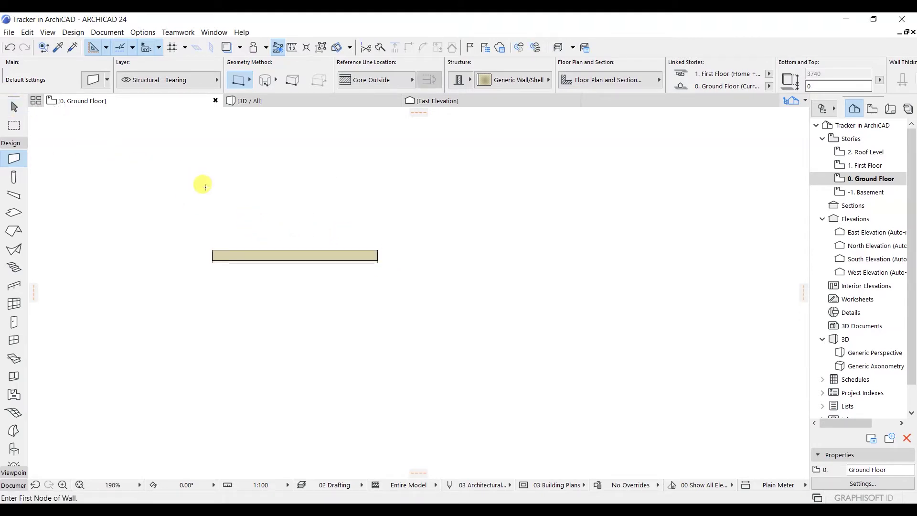
pyautogui.press('Escape')
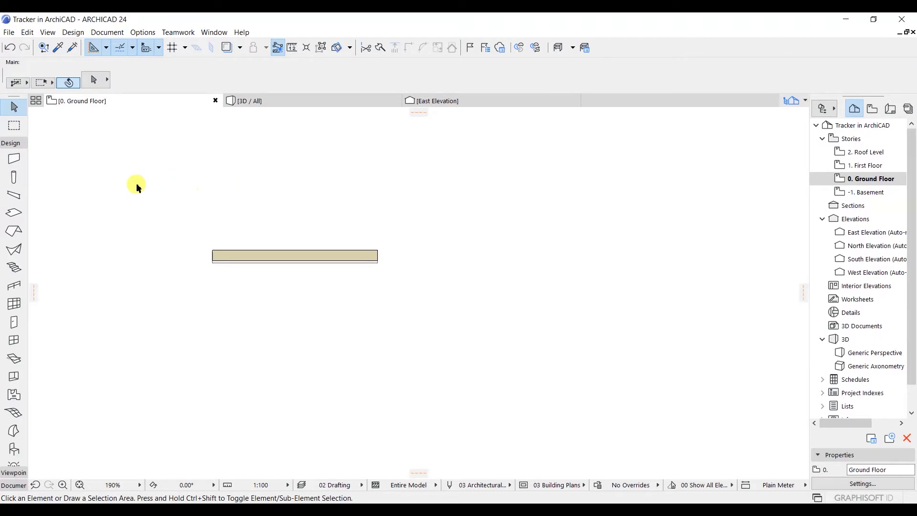
pyautogui.click(282, 261)
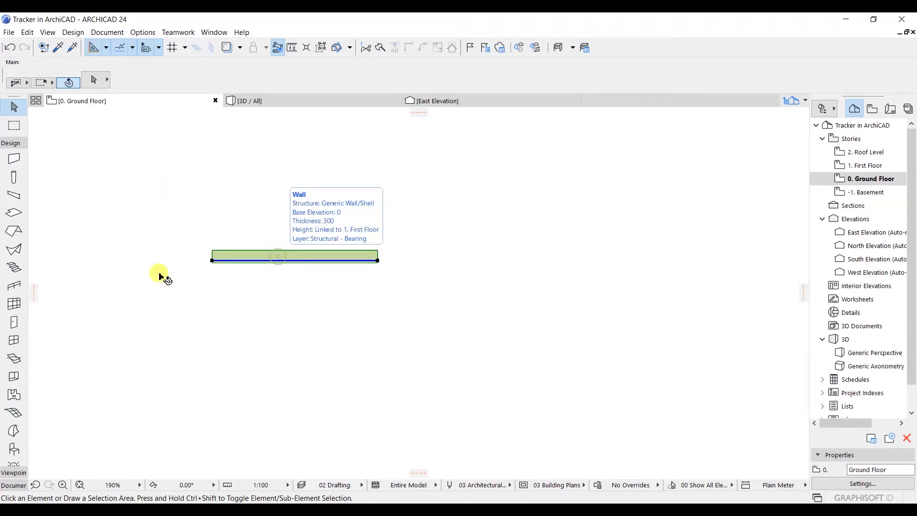
pyautogui.click(326, 259)
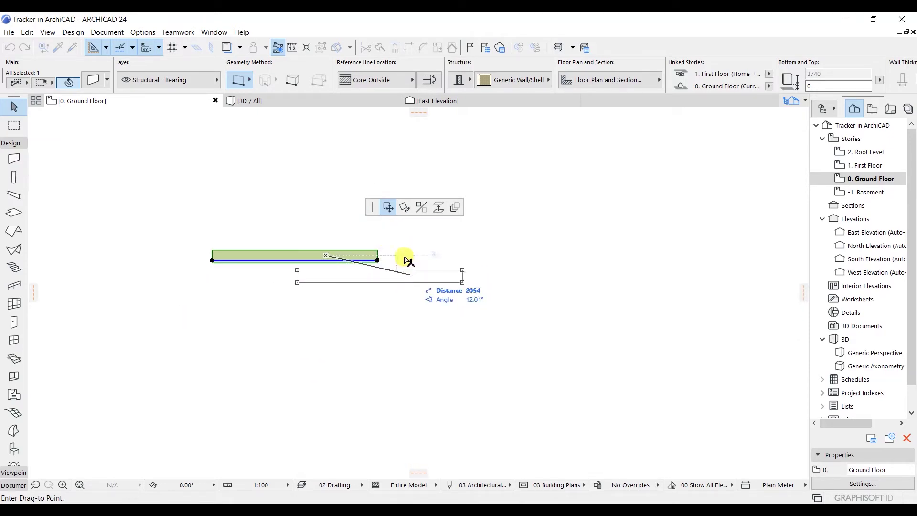
pyautogui.click(404, 207)
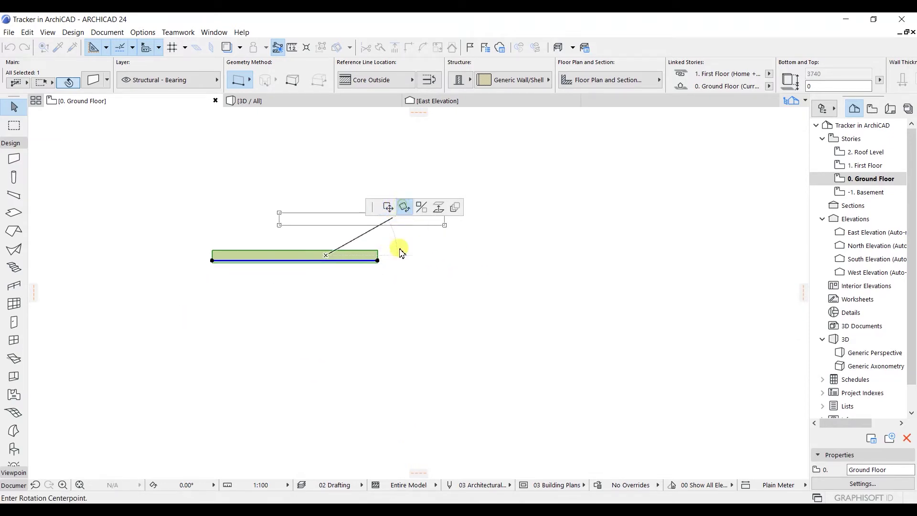
pyautogui.click(213, 260)
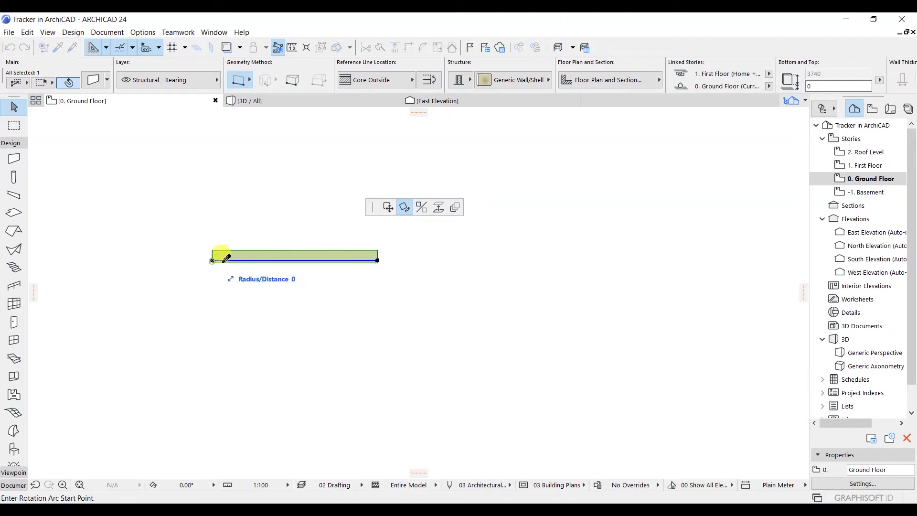
pyautogui.click(378, 260)
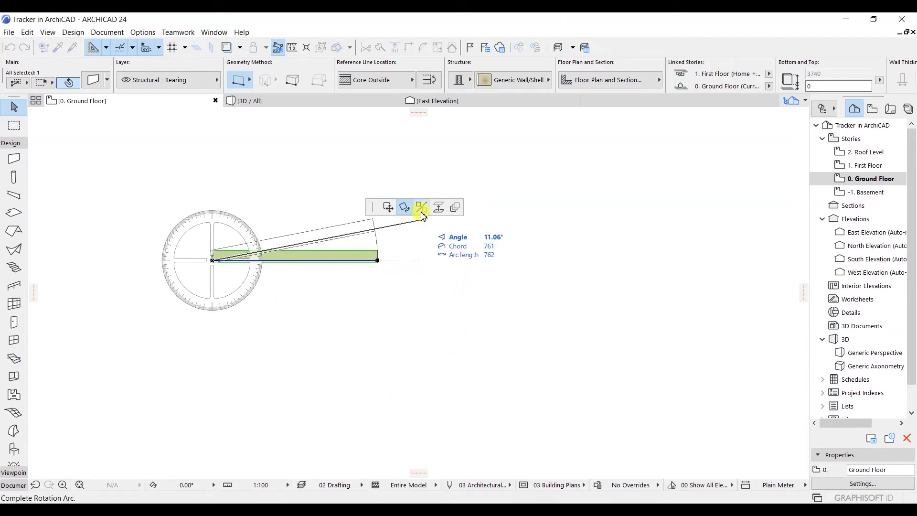
pyautogui.click(421, 208)
pyautogui.click(206, 291)
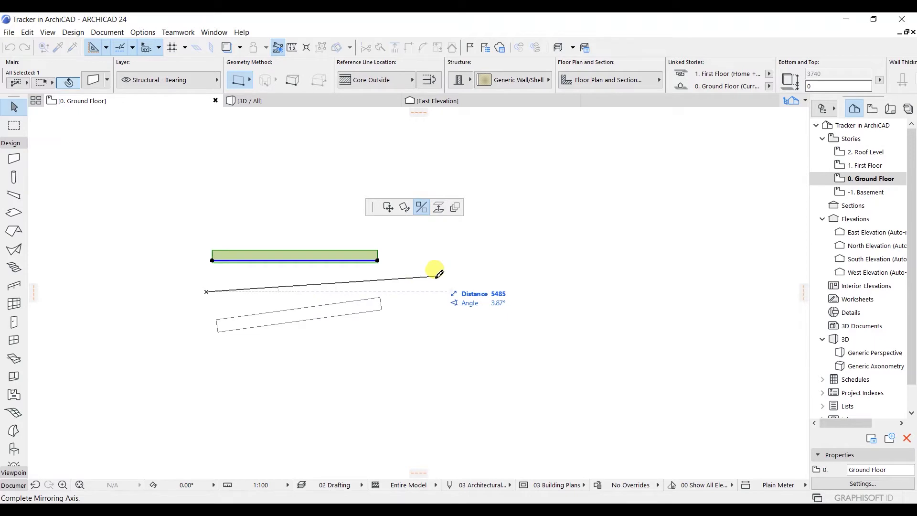
pyautogui.press('Escape')
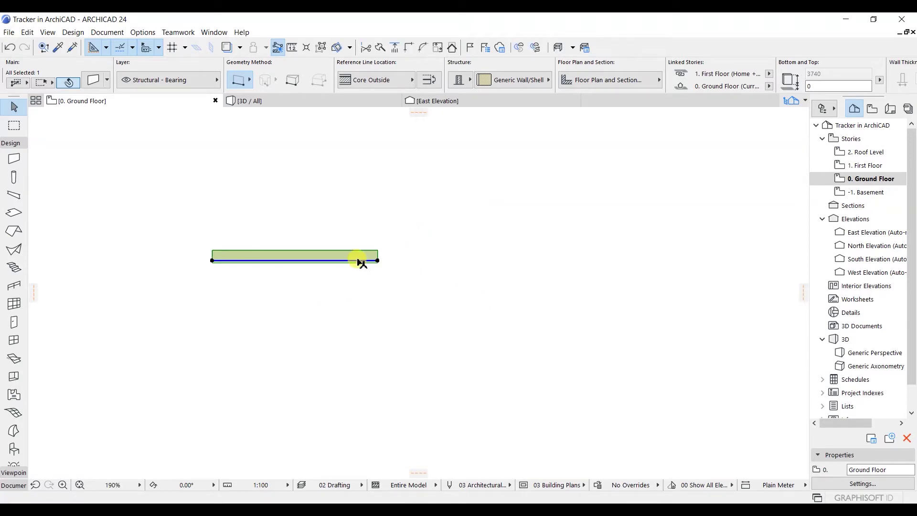
pyautogui.moveTo(347, 259)
pyautogui.click(297, 263)
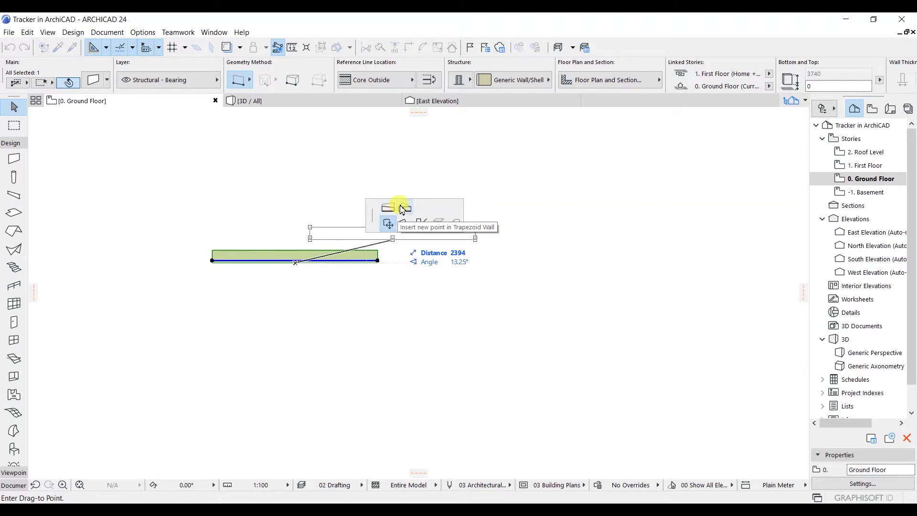
pyautogui.click(387, 212)
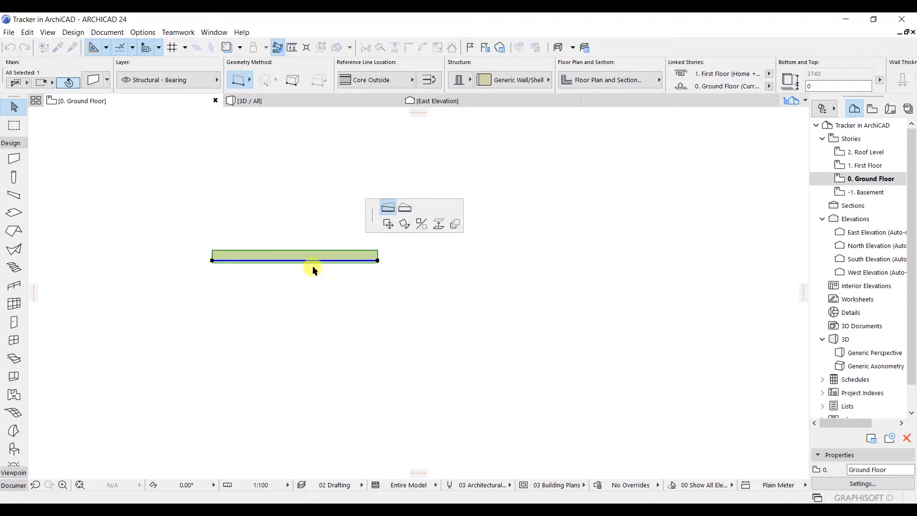
pyautogui.click(342, 263)
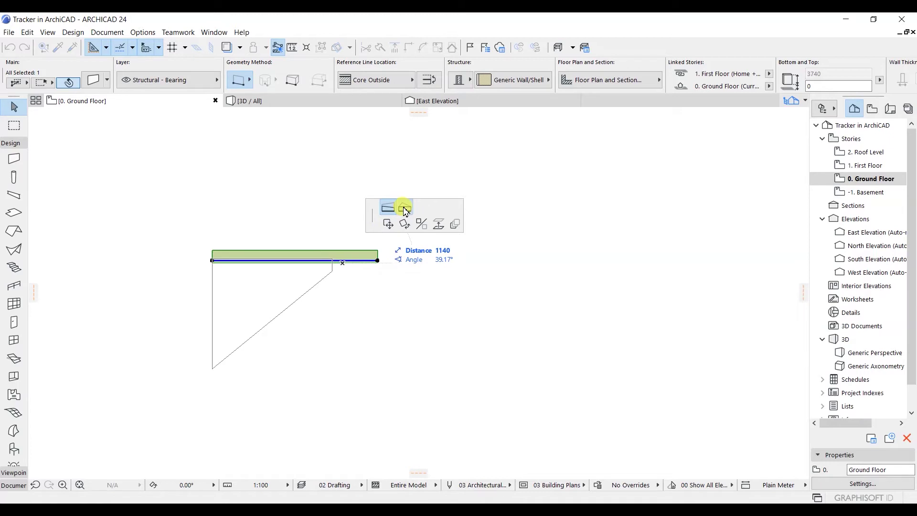
pyautogui.click(405, 211)
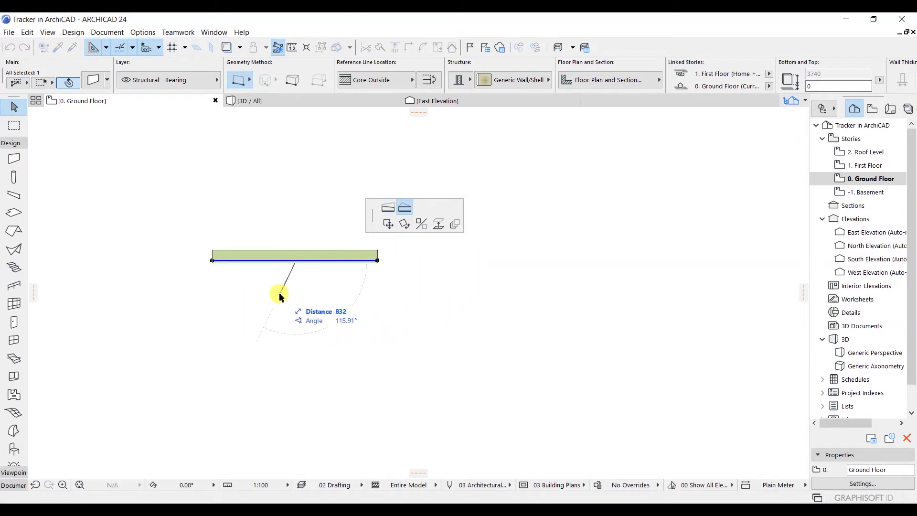
pyautogui.press('Escape')
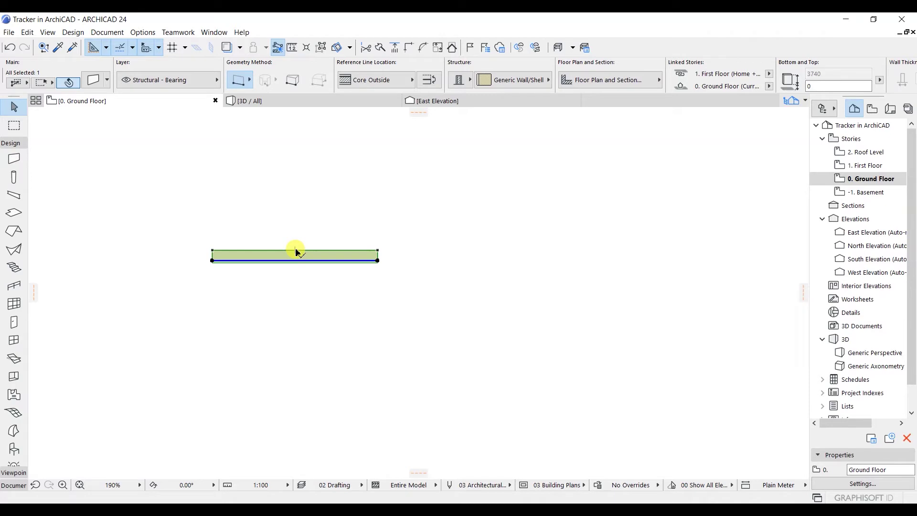
pyautogui.moveTo(296, 250)
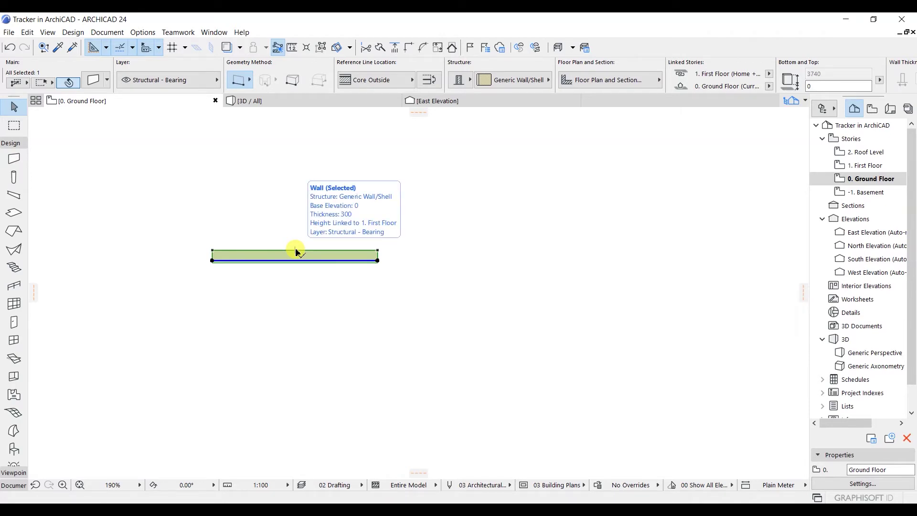
pyautogui.click(378, 261)
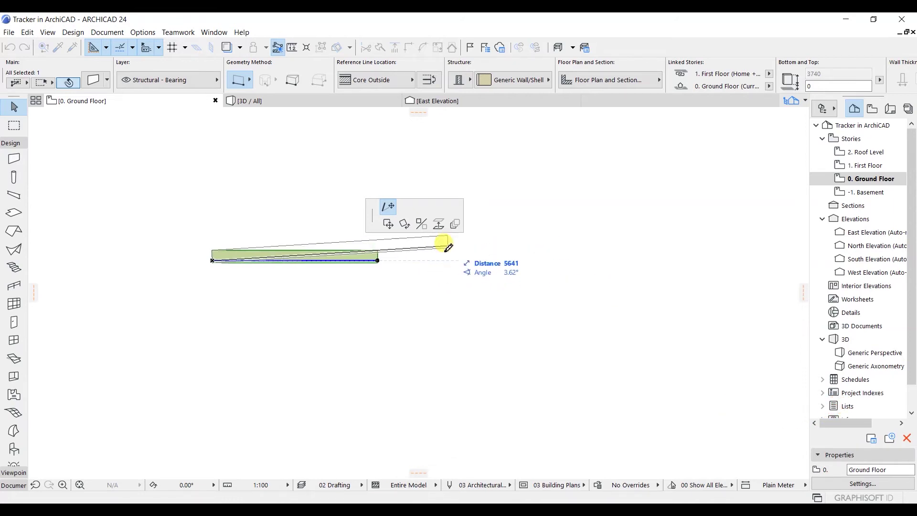
pyautogui.press('Escape')
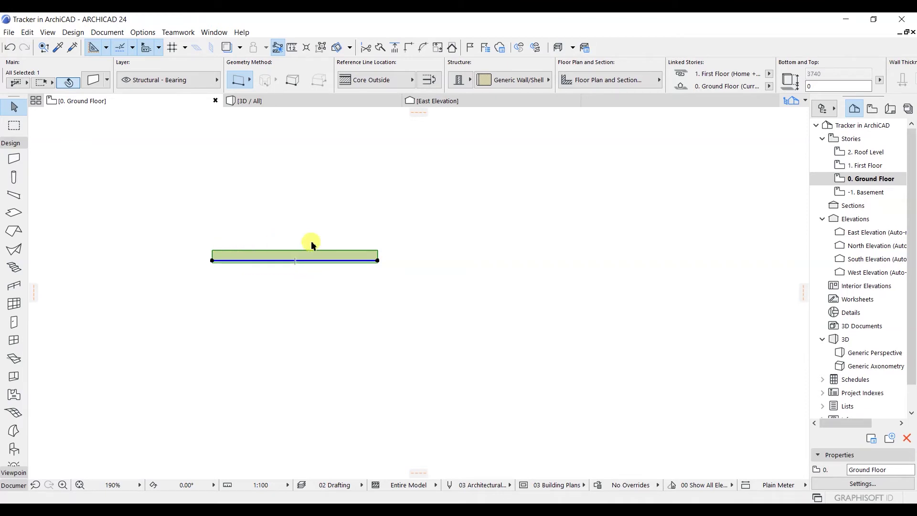
pyautogui.scroll(1, 245, 264)
pyautogui.scroll(3, 210, 267)
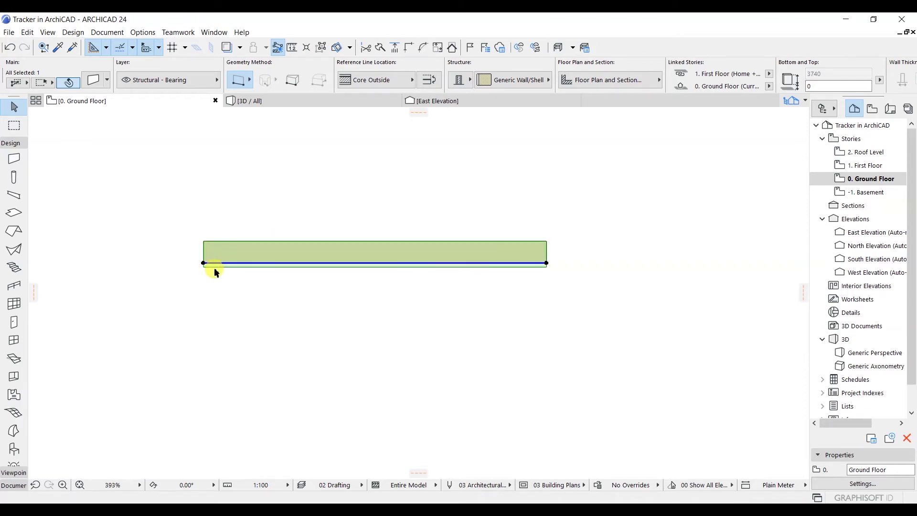
pyautogui.scroll(-3, 398, 264)
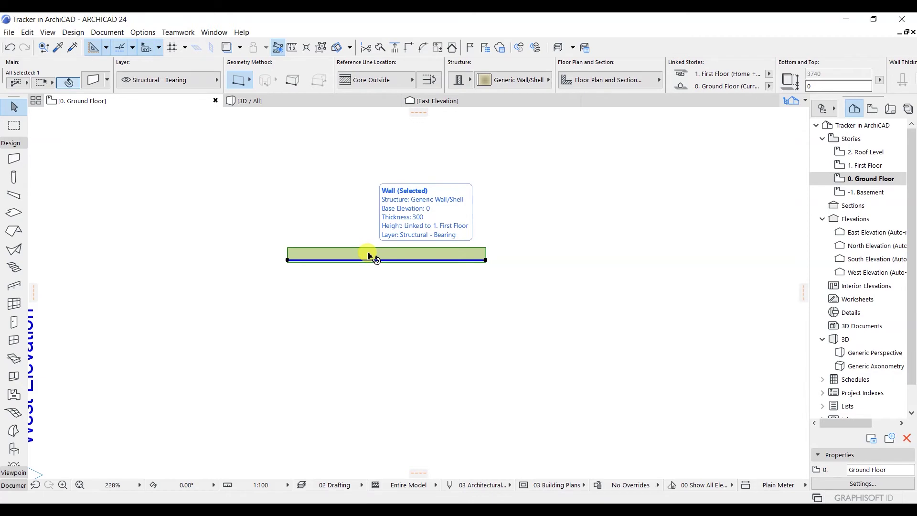
# Draw a straight 3492-long beam parallel to and below the wall
pyautogui.click(14, 195)
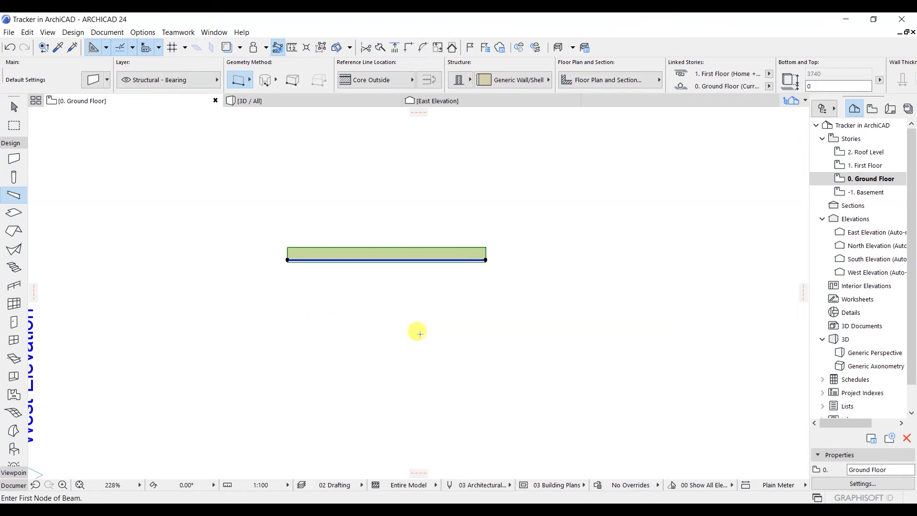
pyautogui.press('Escape')
pyautogui.click(280, 318)
pyautogui.click(456, 317)
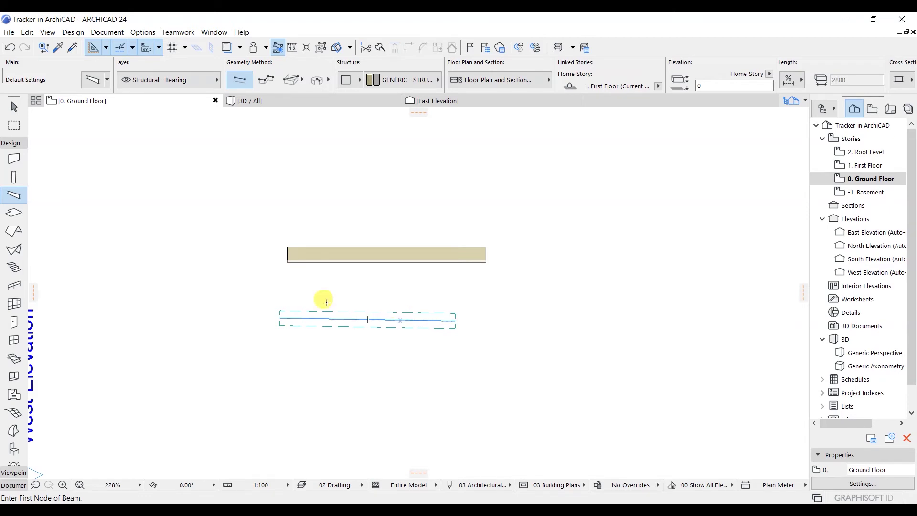
# Select the new beam, start stretching its end node, then cancel the stretch
pyautogui.click(15, 107)
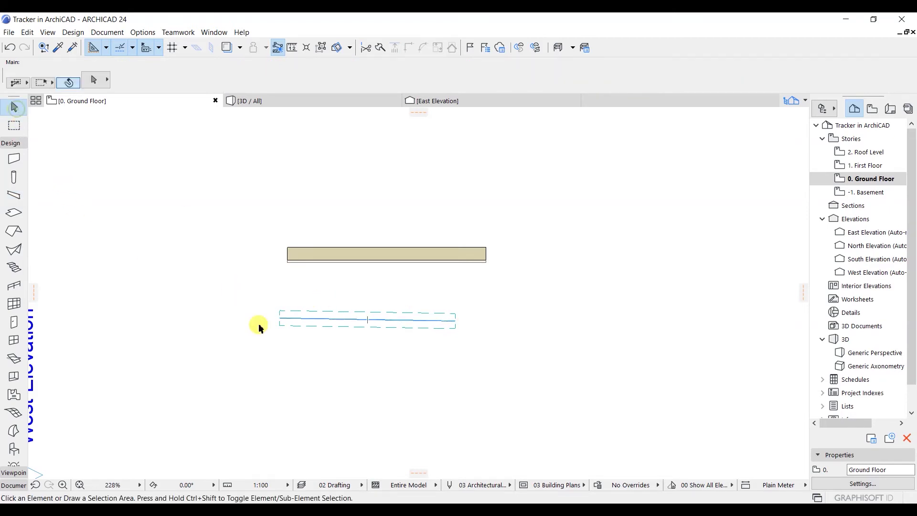
pyautogui.click(346, 335)
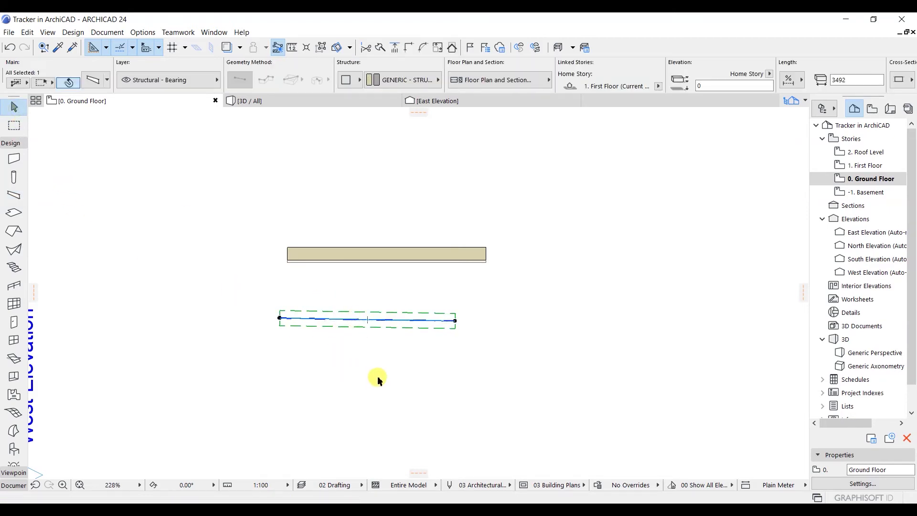
pyautogui.click(455, 320)
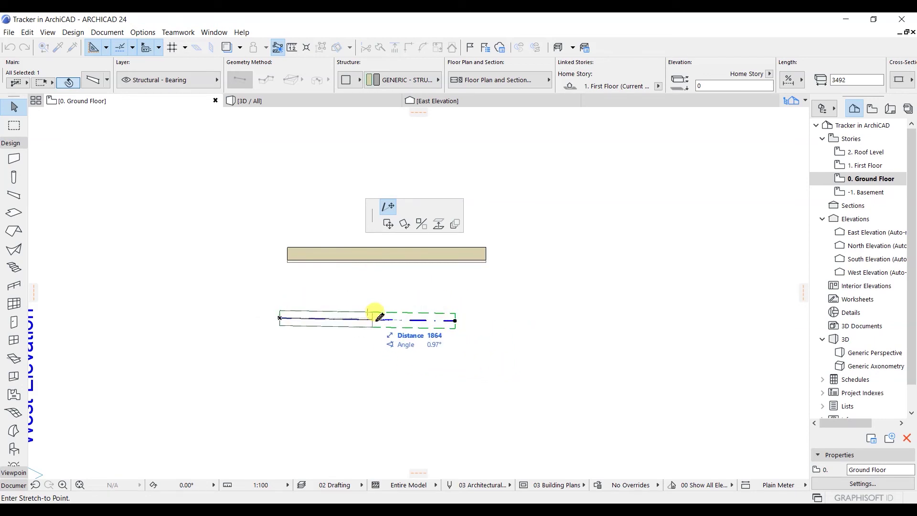
pyautogui.press('Escape')
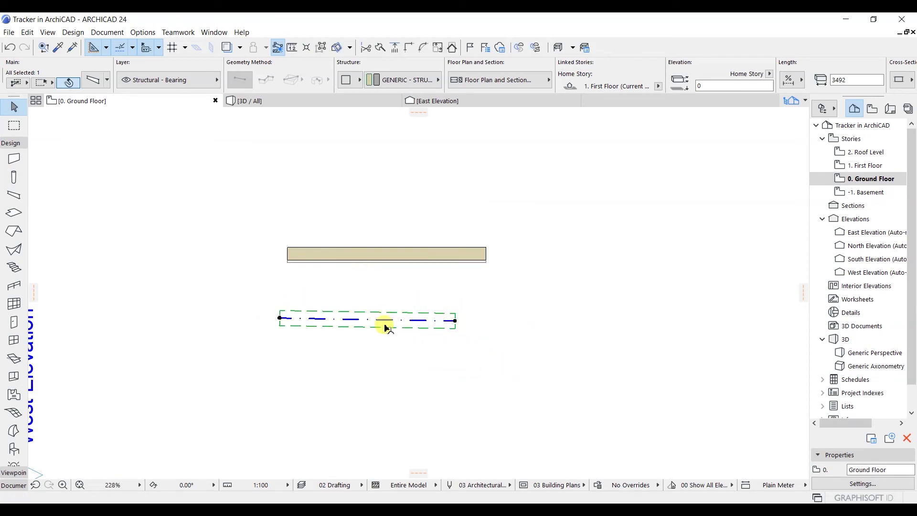
# Draw a rectangular Generic Slab/Roof slab above the wall from two opposite corners
pyautogui.click(14, 214)
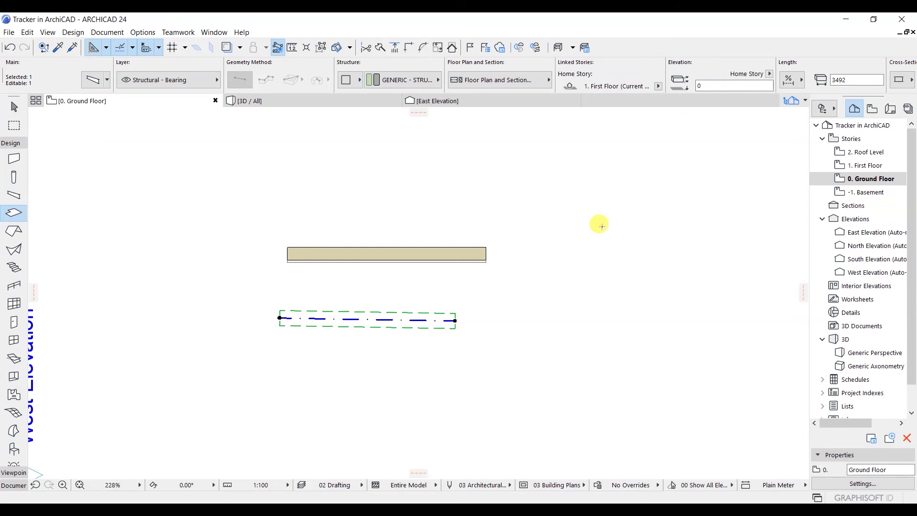
pyautogui.press('Escape')
pyautogui.click(317, 177)
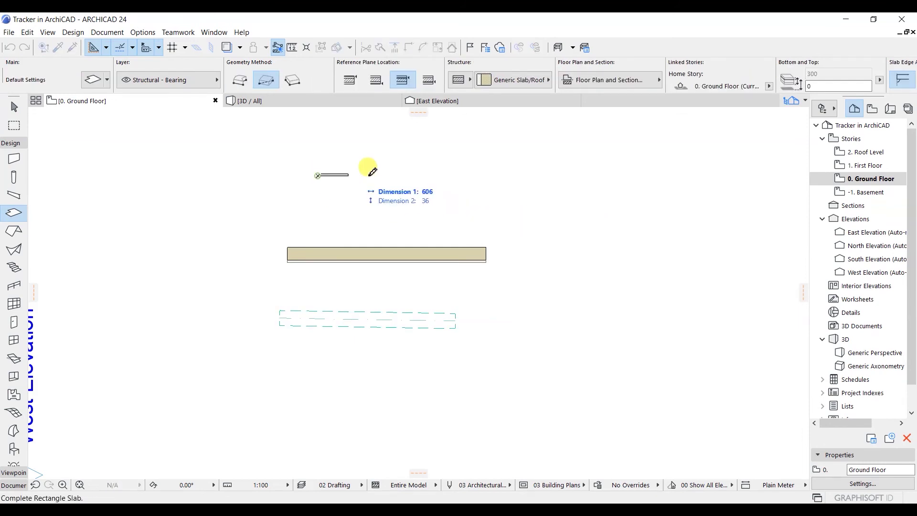
pyautogui.click(562, 210)
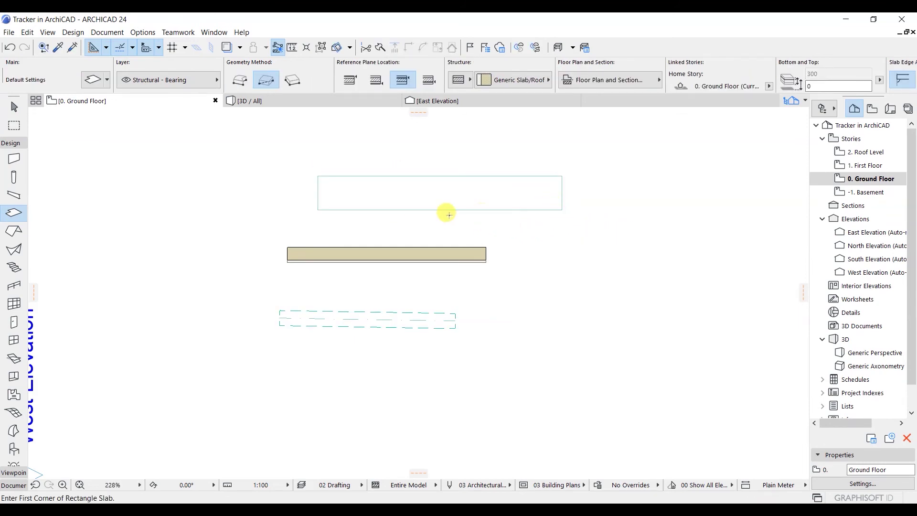
pyautogui.press('Escape')
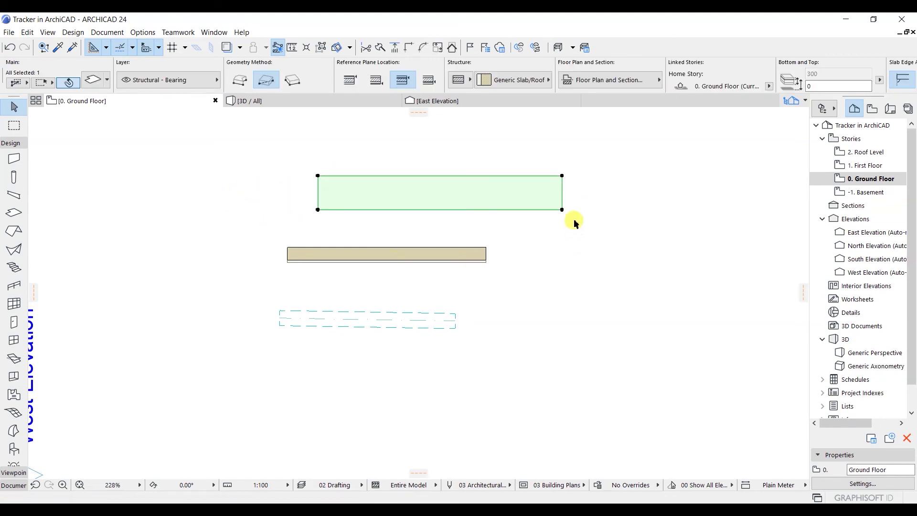
# Start moving a slab corner, cancel it leaving the outline unchanged, and shift the view slightly
pyautogui.click(563, 211)
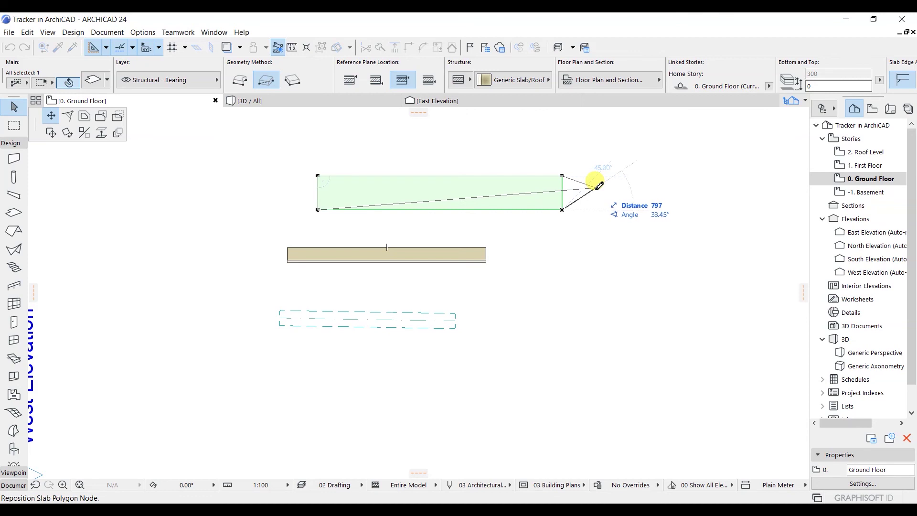
pyautogui.press('Escape')
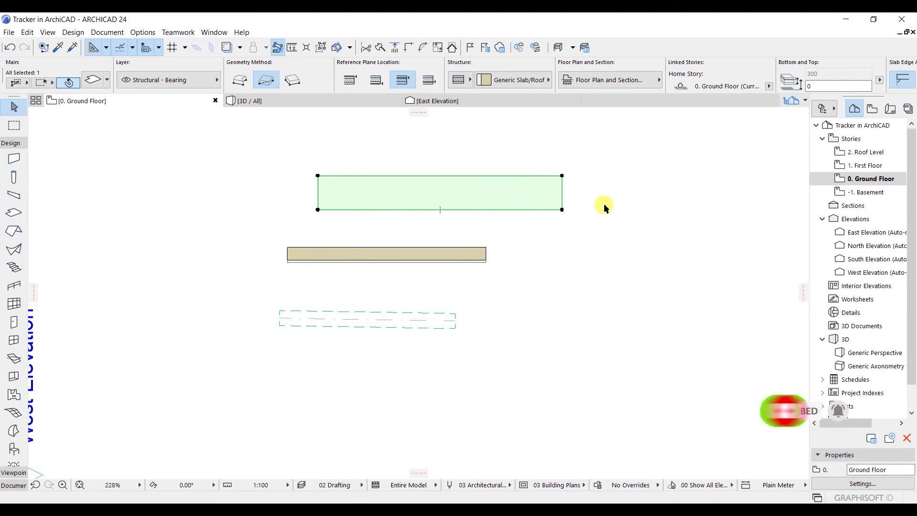
pyautogui.moveTo(557, 231); pyautogui.dragTo(555, 238, button='middle')
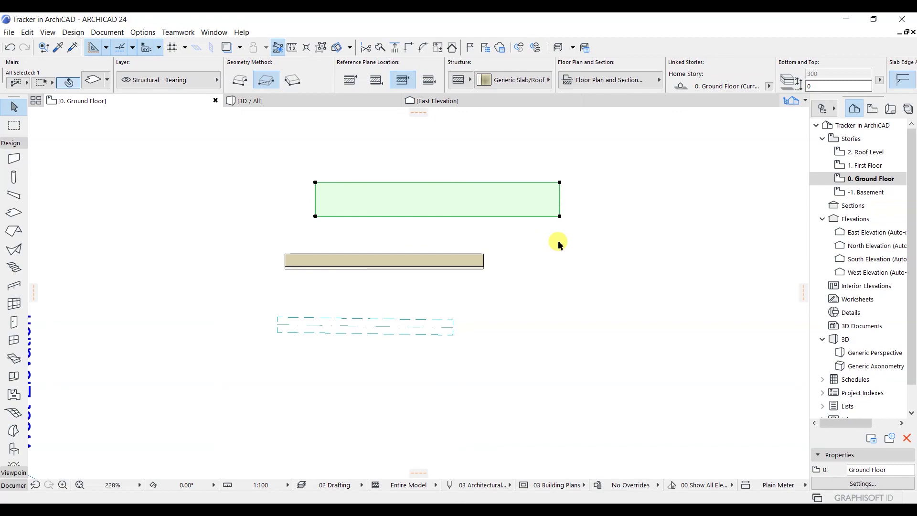